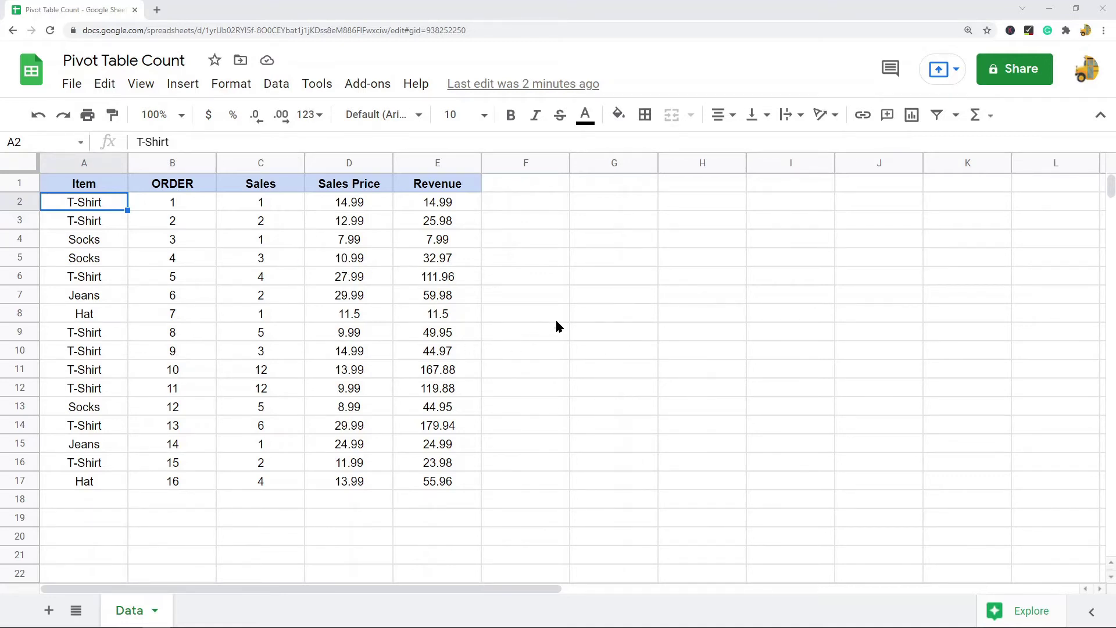
- Select a few order rows and the Item column, then clear the selection
left_click_drag(90, 211, 453, 207)
left_click_drag(58, 221, 470, 244)
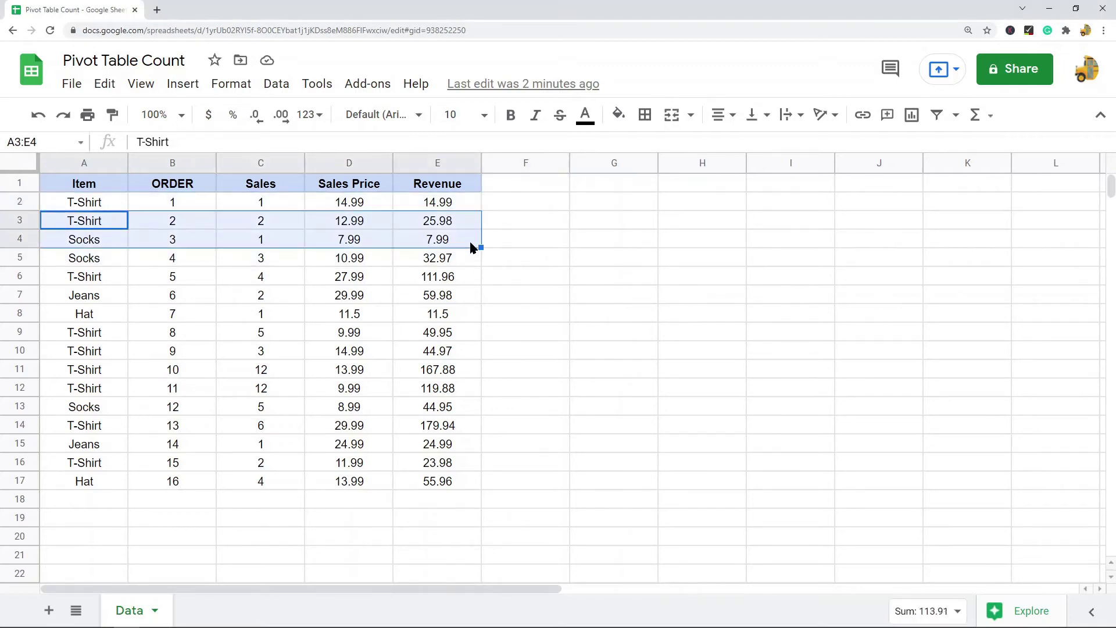
left_click_drag(74, 189, 93, 465)
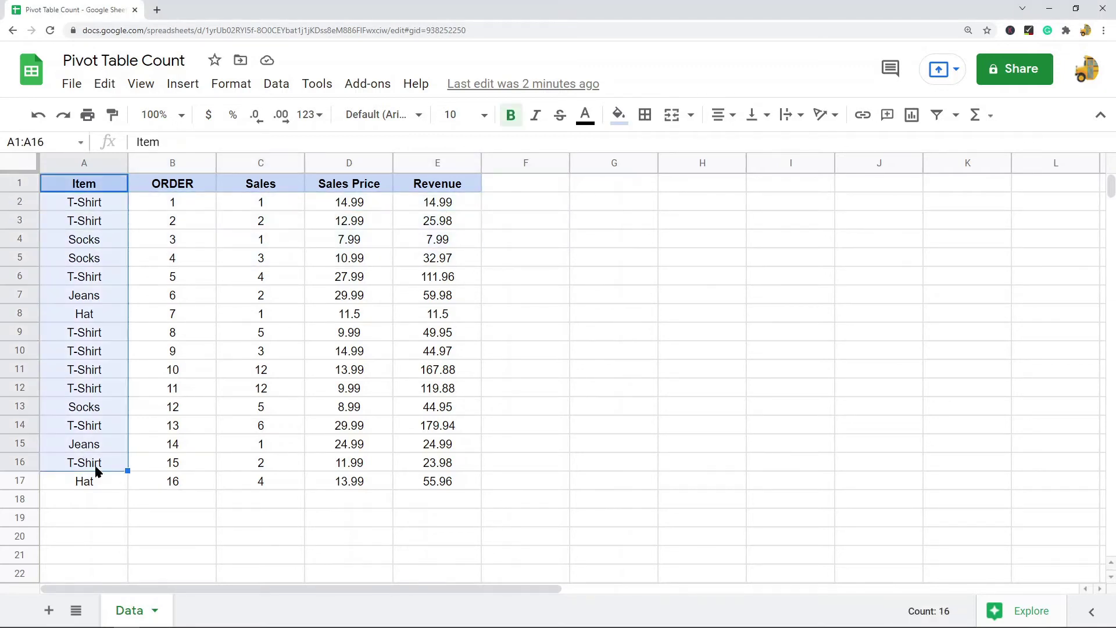
left_click(703, 319)
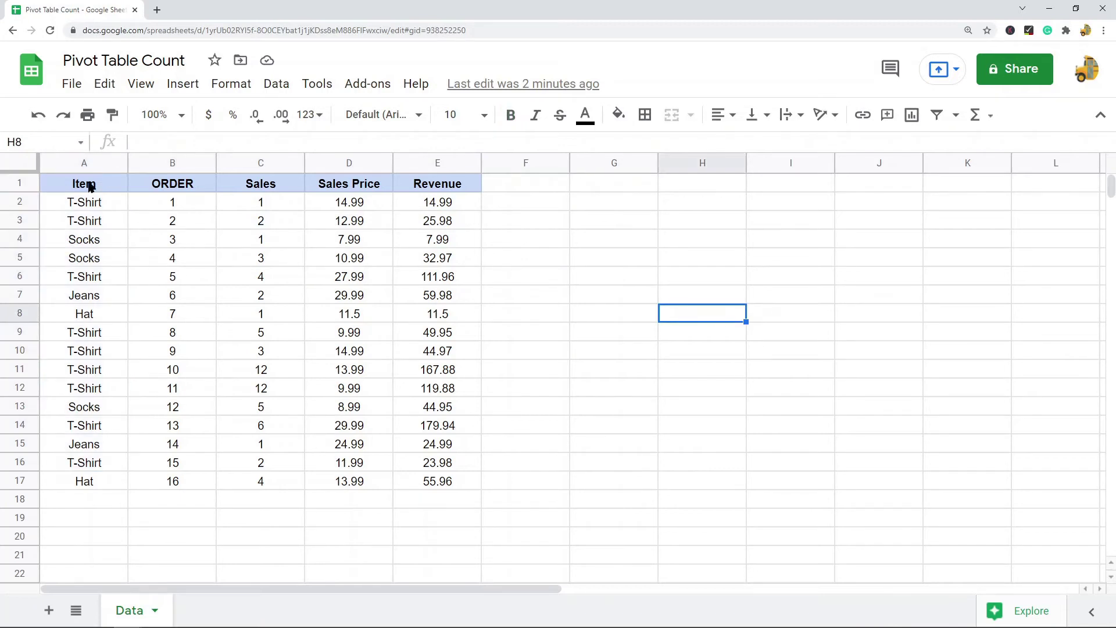
- Build a pivot table on a new sheet from the order table A1:E17
left_click_drag(89, 186, 433, 481)
left_click(275, 85)
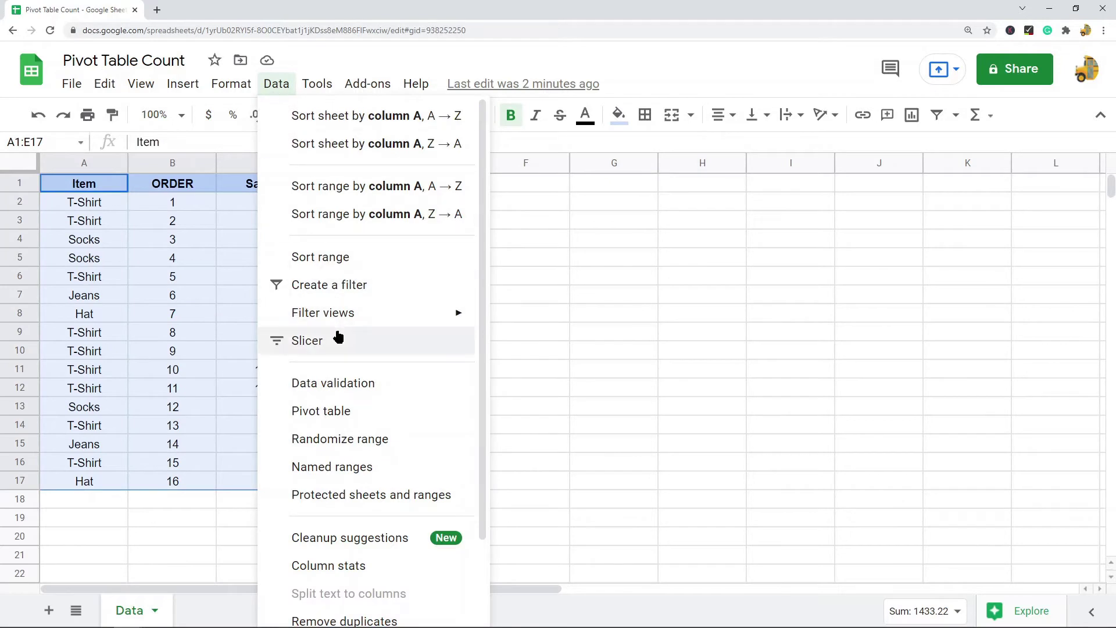
left_click(332, 411)
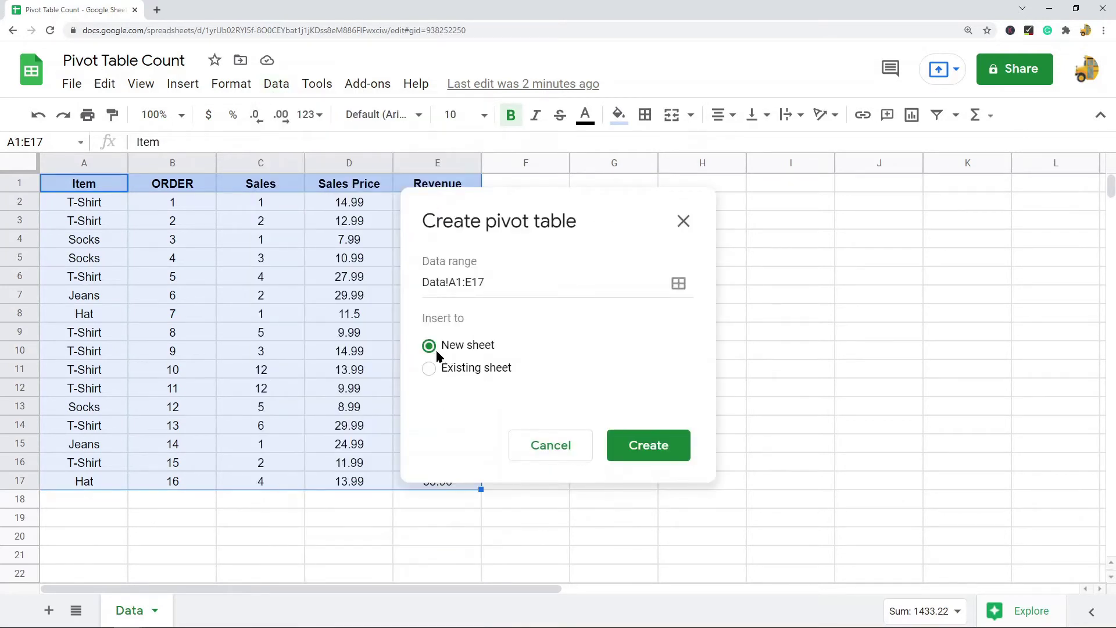
left_click(651, 446)
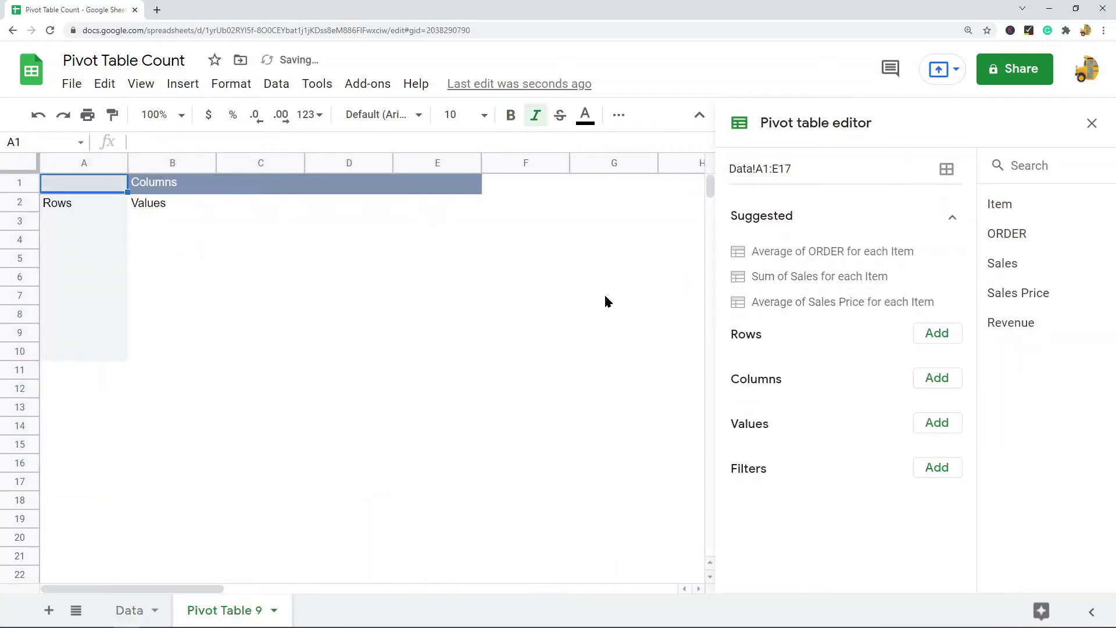
- Group pivot rows by Item and sum Sales: Hat 5, Jeans 3, Socks 9, T-Shirt 47
left_click(932, 336)
left_click(940, 365)
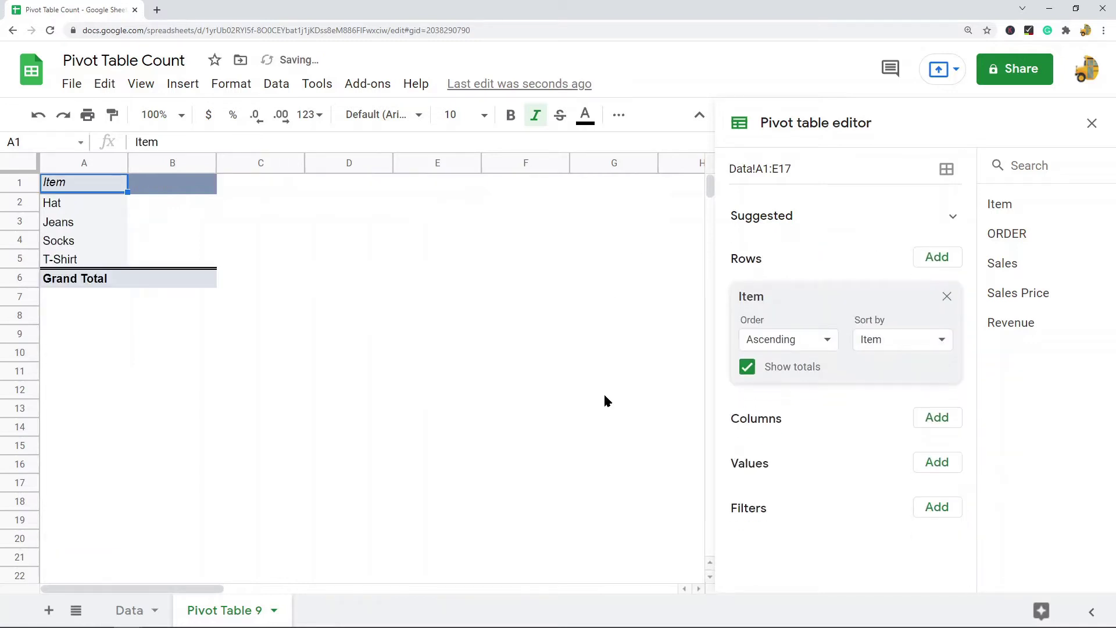
left_click(940, 461)
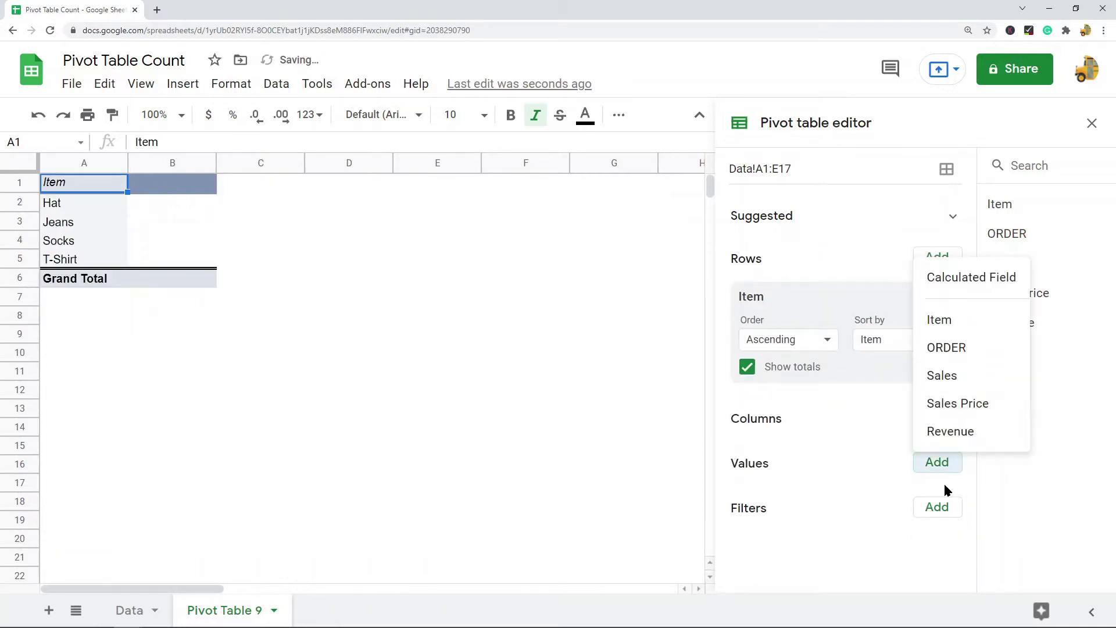
left_click(957, 375)
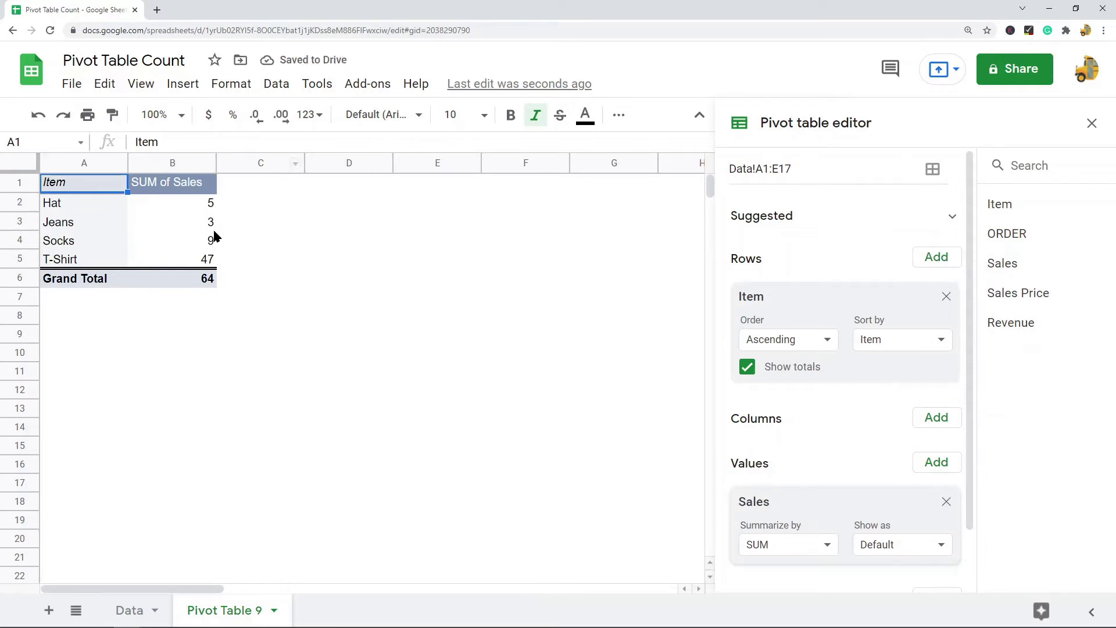
left_click(146, 189)
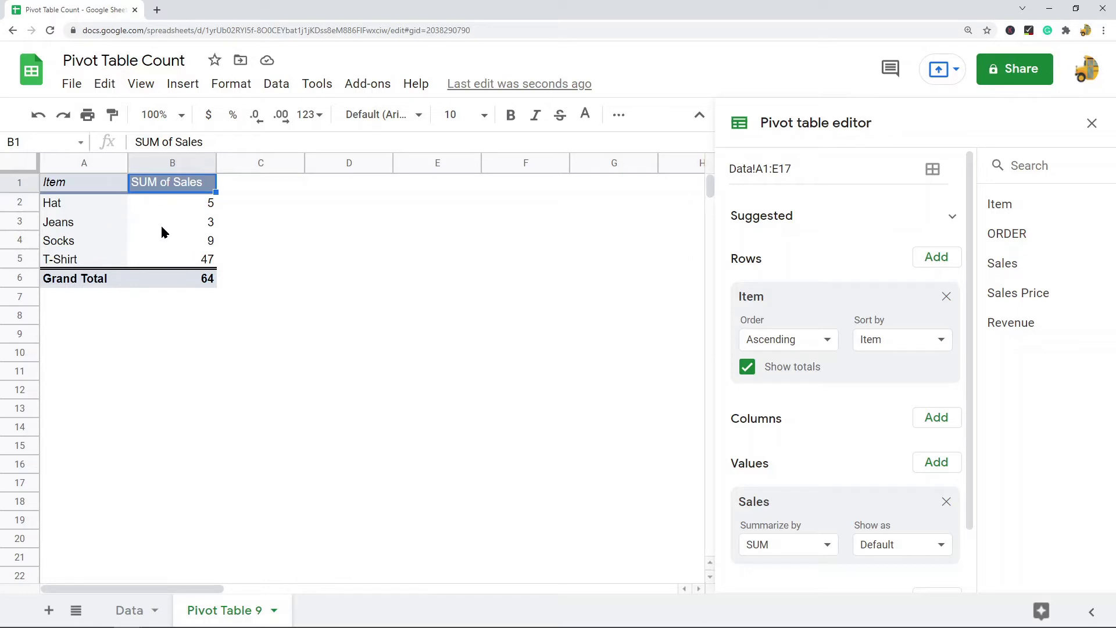
- Summarize Sales by COUNT instead of SUM, giving Hat 2, Jeans 2, Socks 3, T-Shirt 9, total 16
left_click_drag(85, 203, 82, 259)
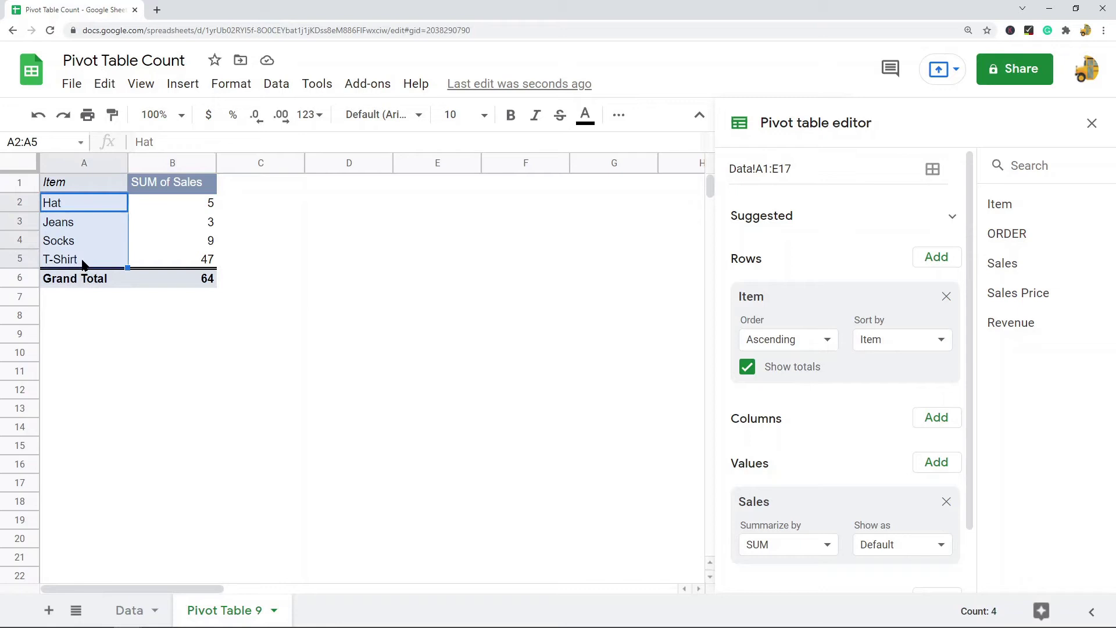
scroll(825, 448, "down", 2)
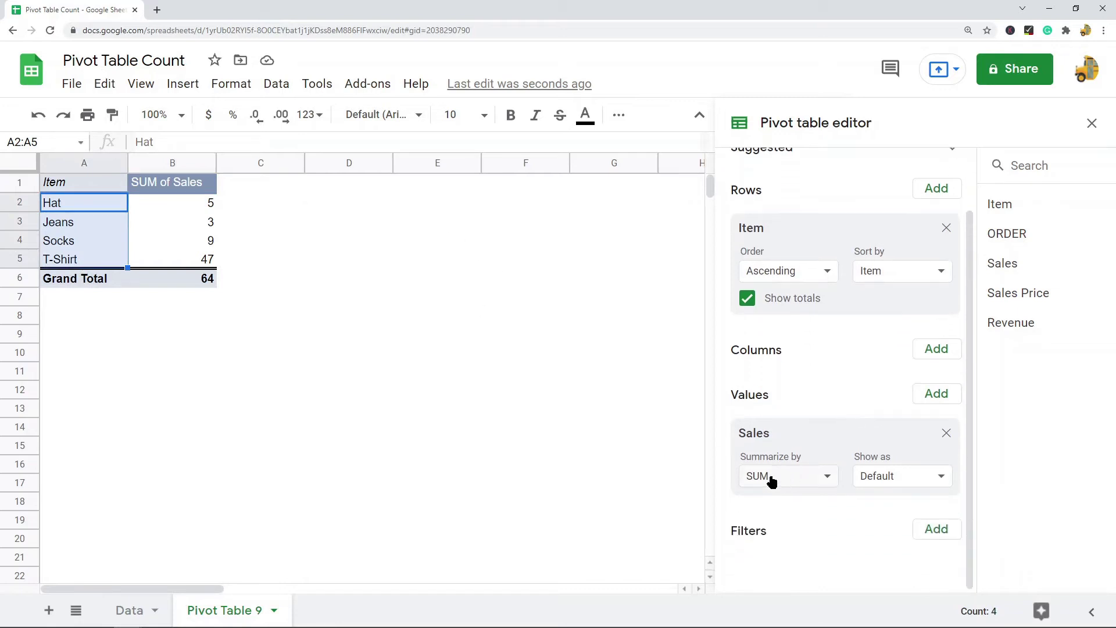
left_click(811, 478)
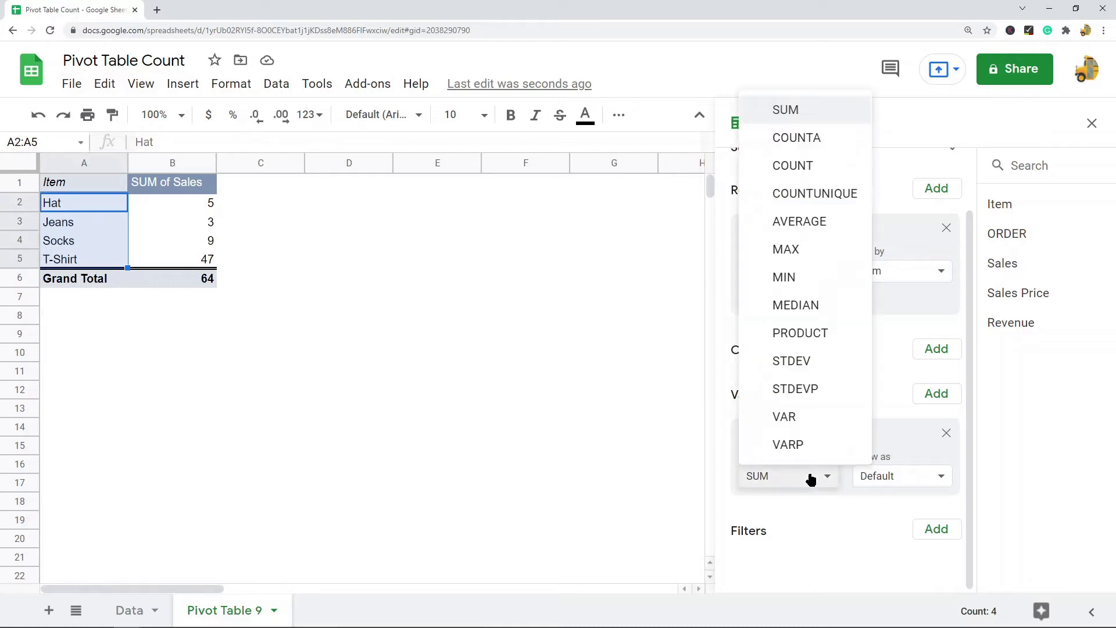
left_click(823, 171)
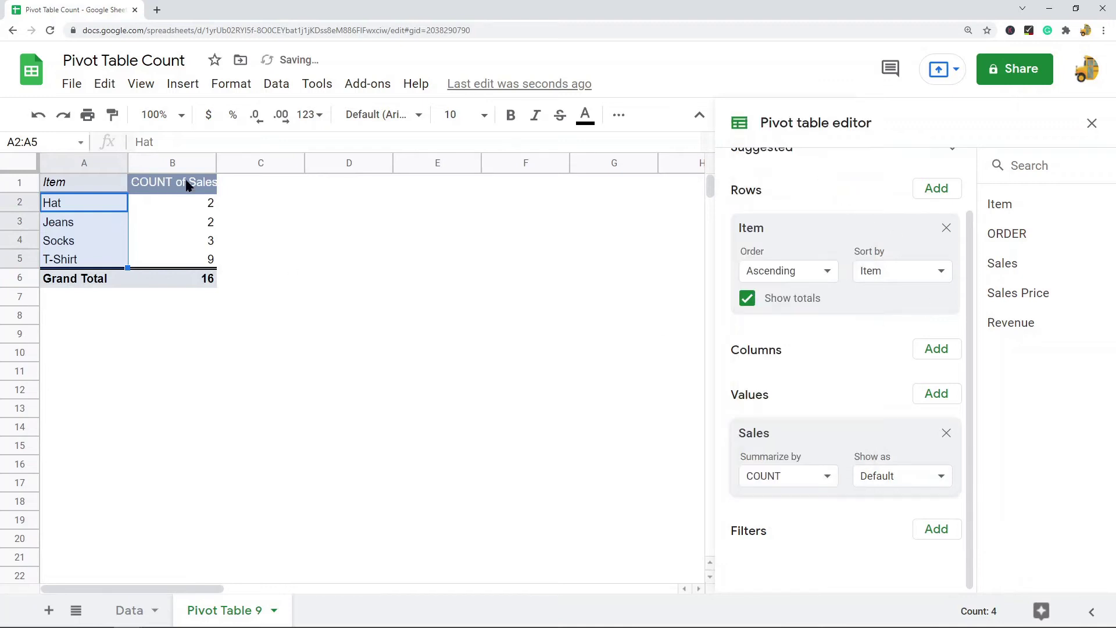
- Widen column B so the COUNT of Sales header fits, then select the Hat row
left_click(164, 184)
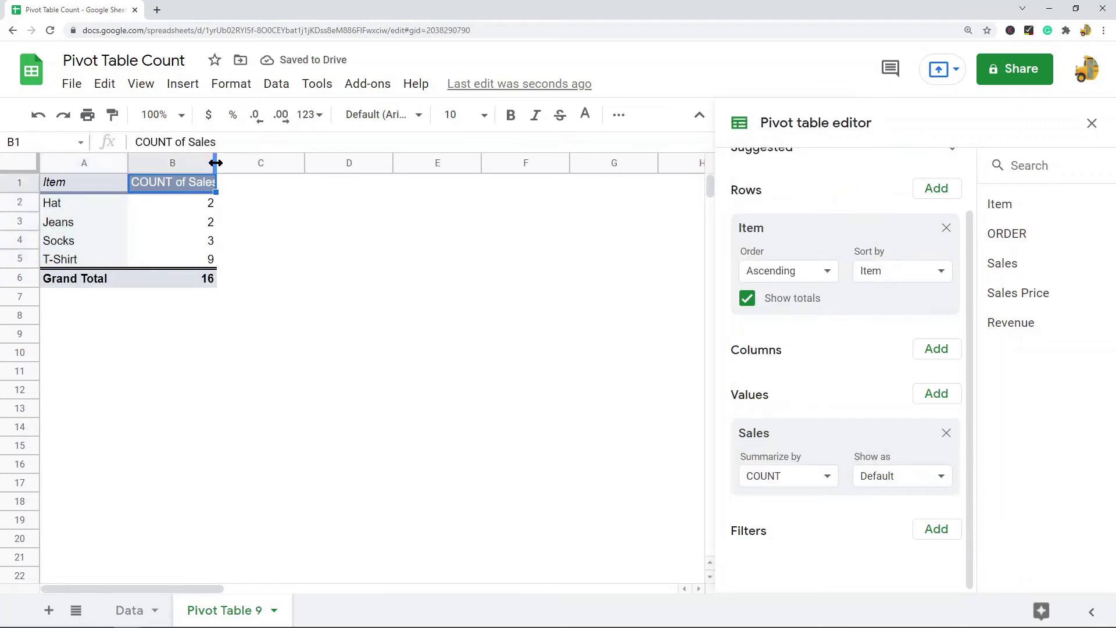
left_click_drag(216, 163, 227, 163)
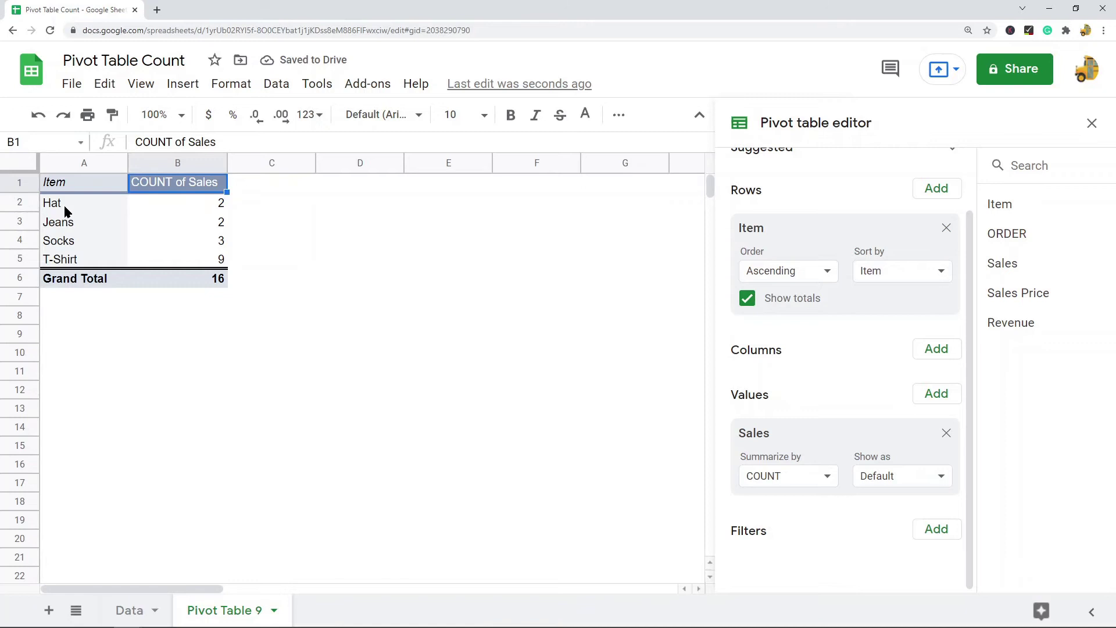
left_click_drag(66, 211, 211, 209)
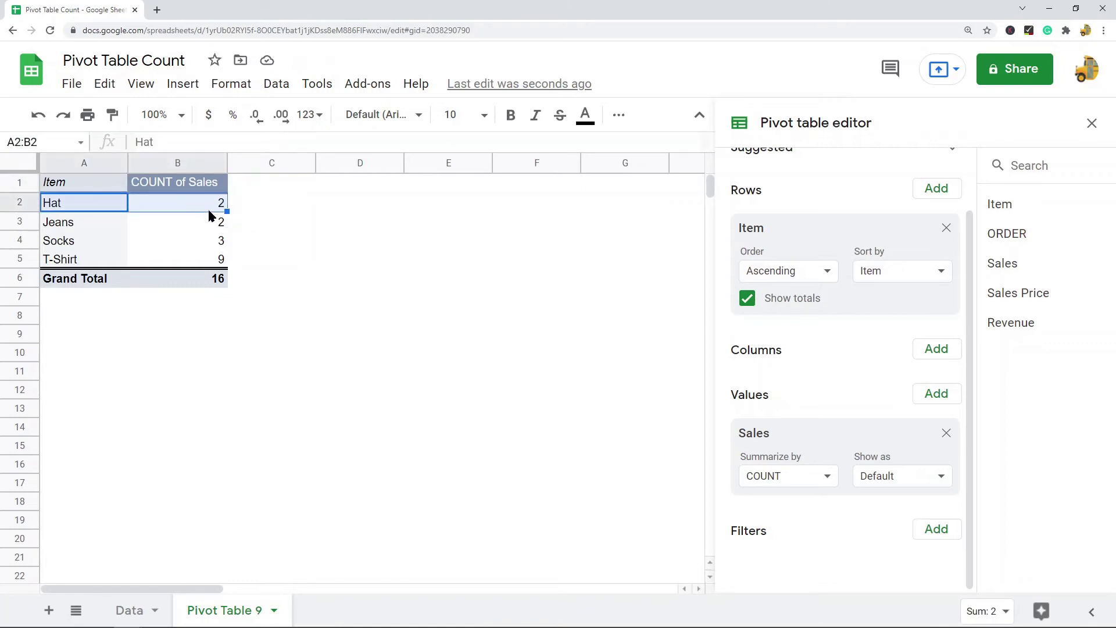
- Verify the two Hat orders in rows 8 and 17 of the Data sheet, then return to Pivot Table 9
left_click(129, 610)
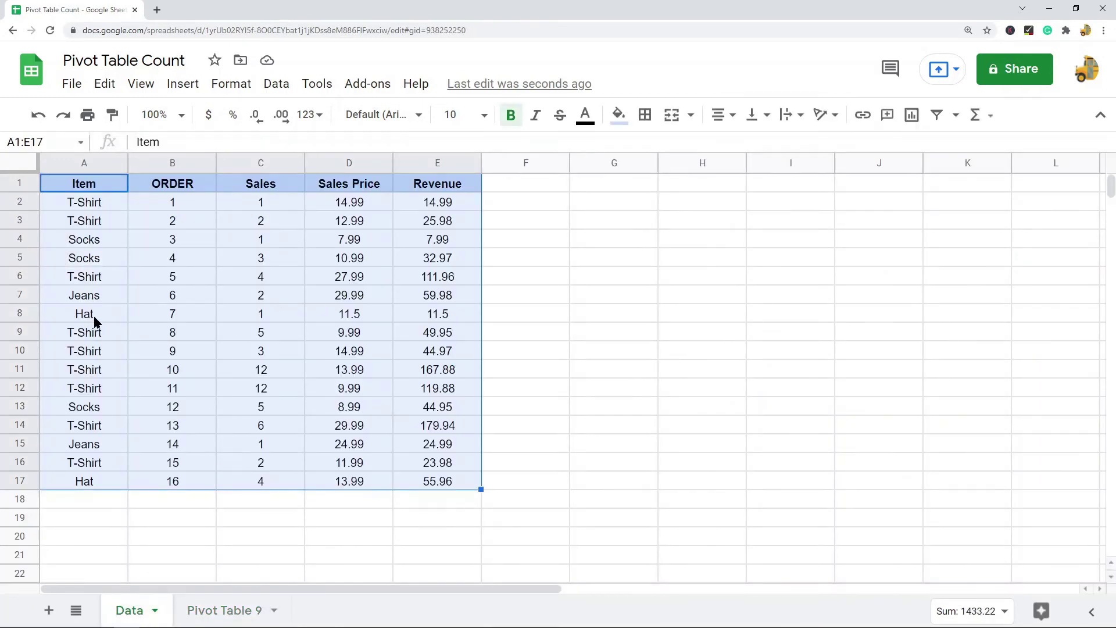
left_click_drag(85, 316, 438, 316)
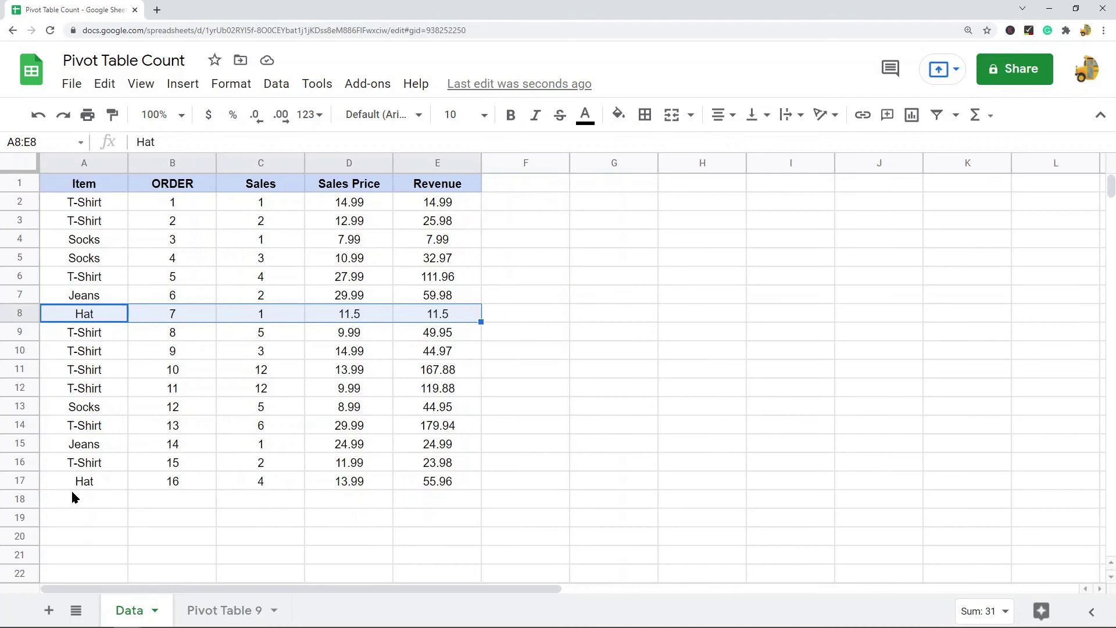
left_click_drag(79, 481, 400, 481)
left_click(106, 481)
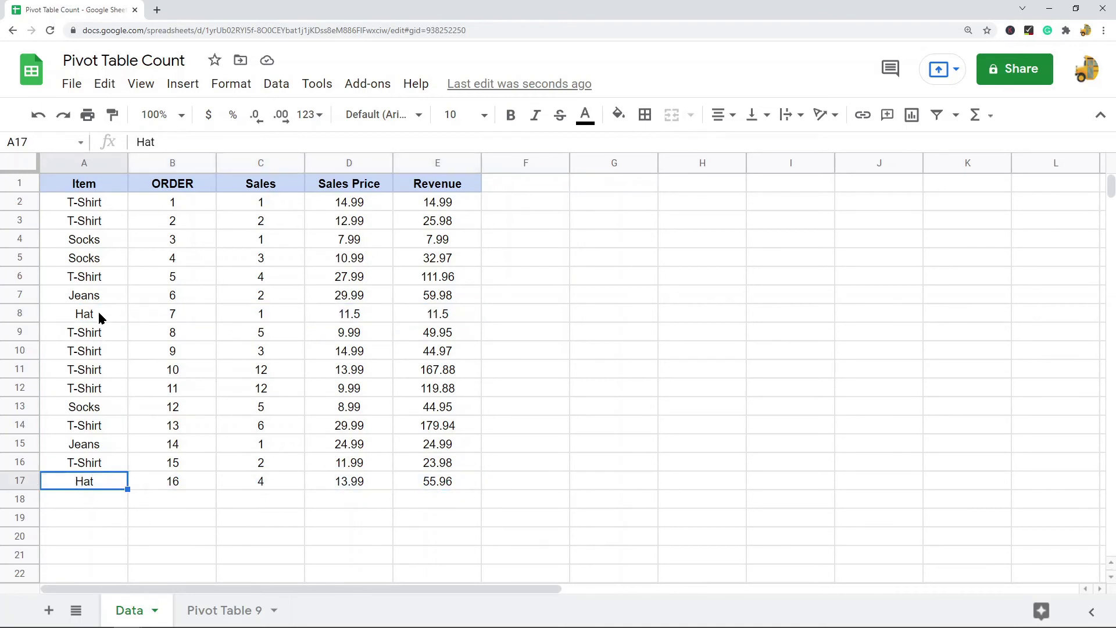
left_click(100, 317)
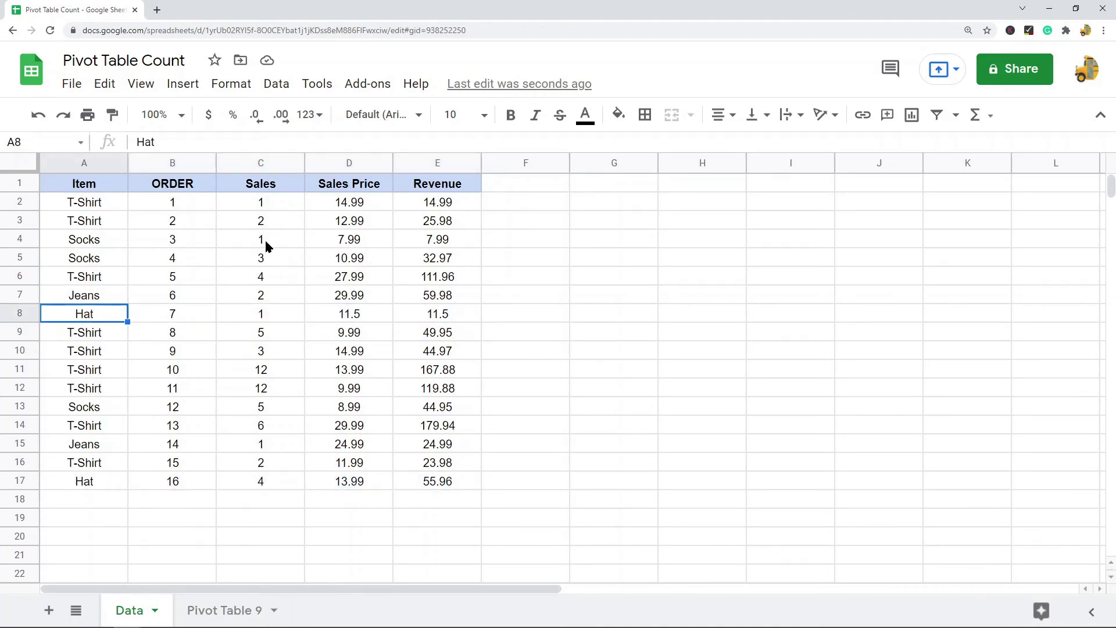
left_click(226, 610)
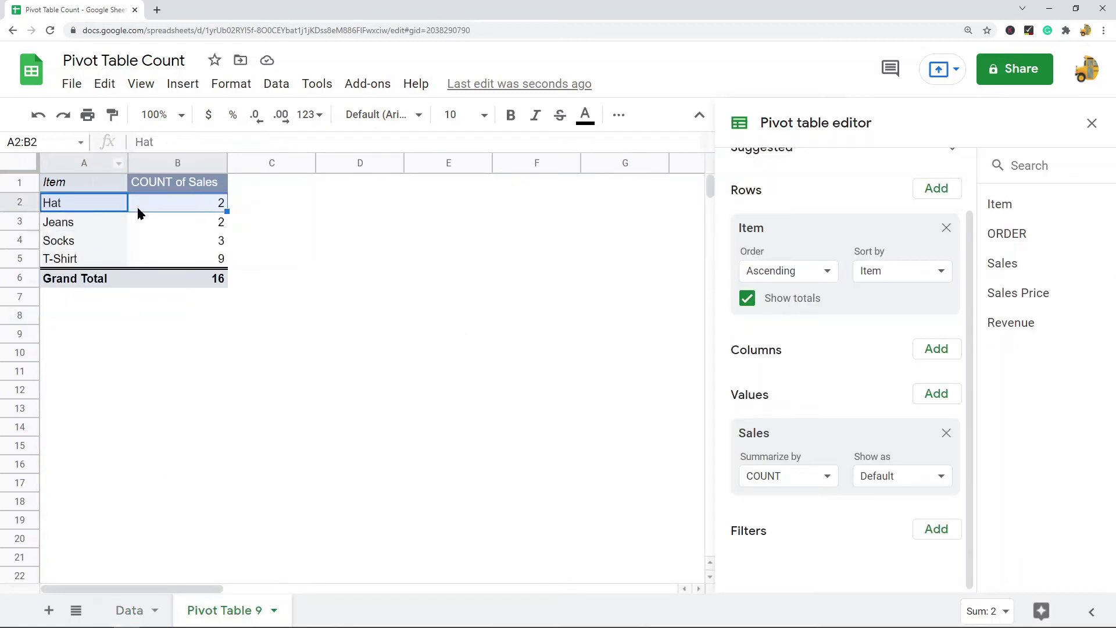
- Swap the Sales value for a COUNTA of Item, keeping counts 2, 2, 3, 9 and total 16
left_click(946, 434)
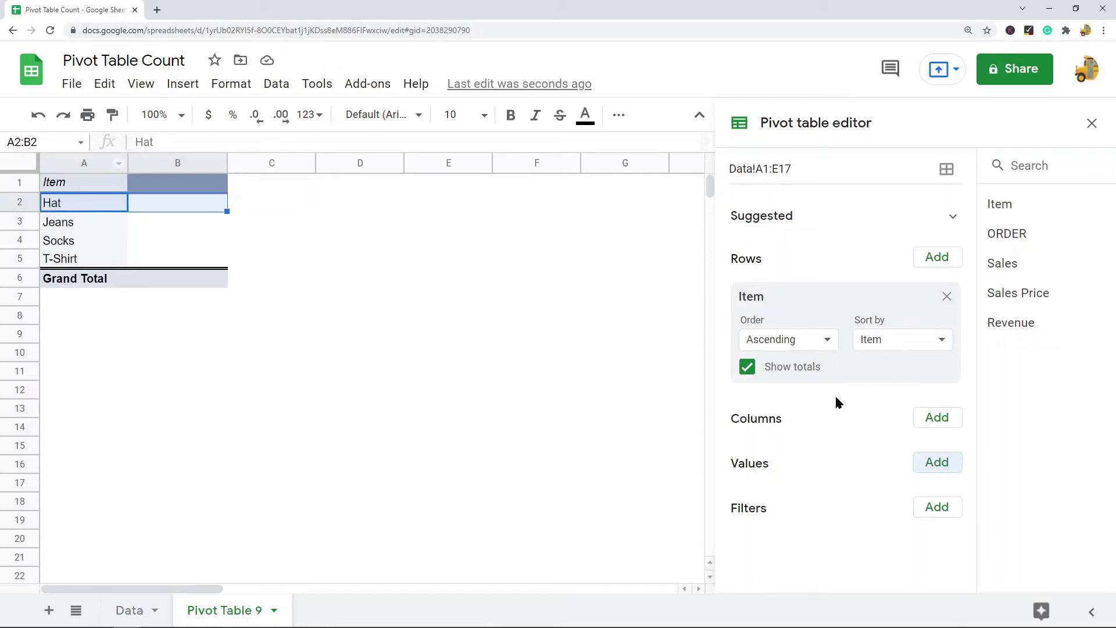
left_click(944, 471)
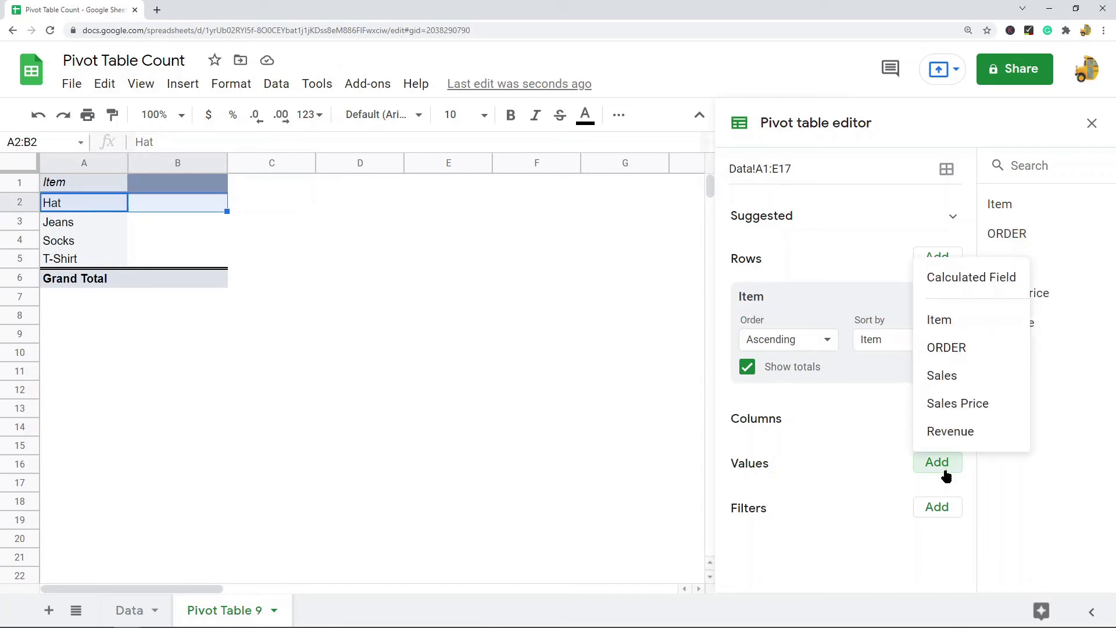
left_click(971, 327)
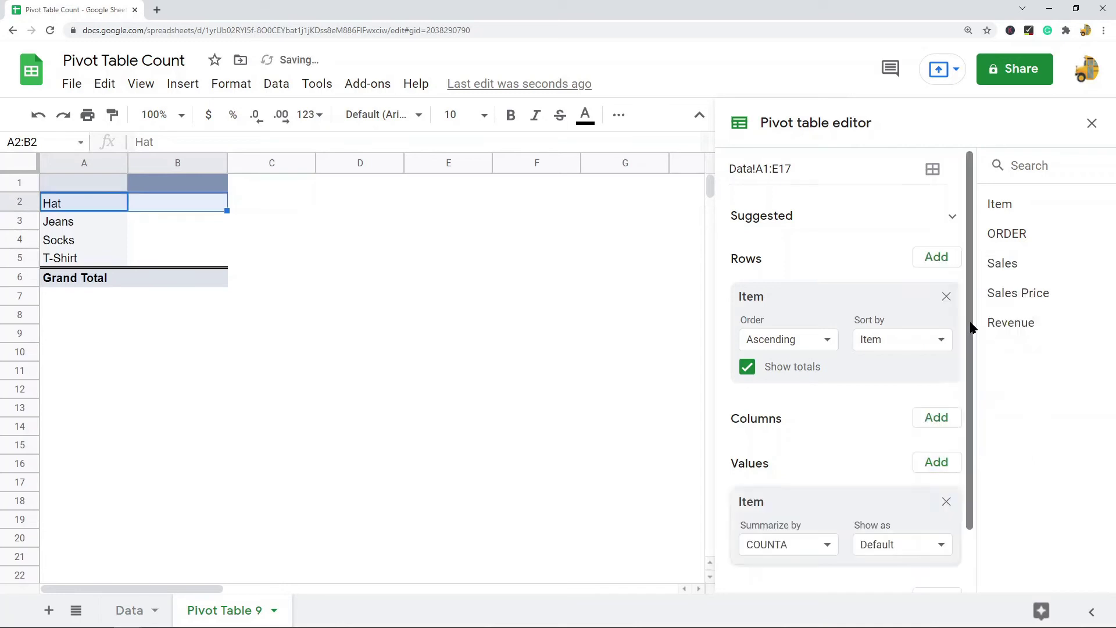
scroll(779, 523, "down", 1)
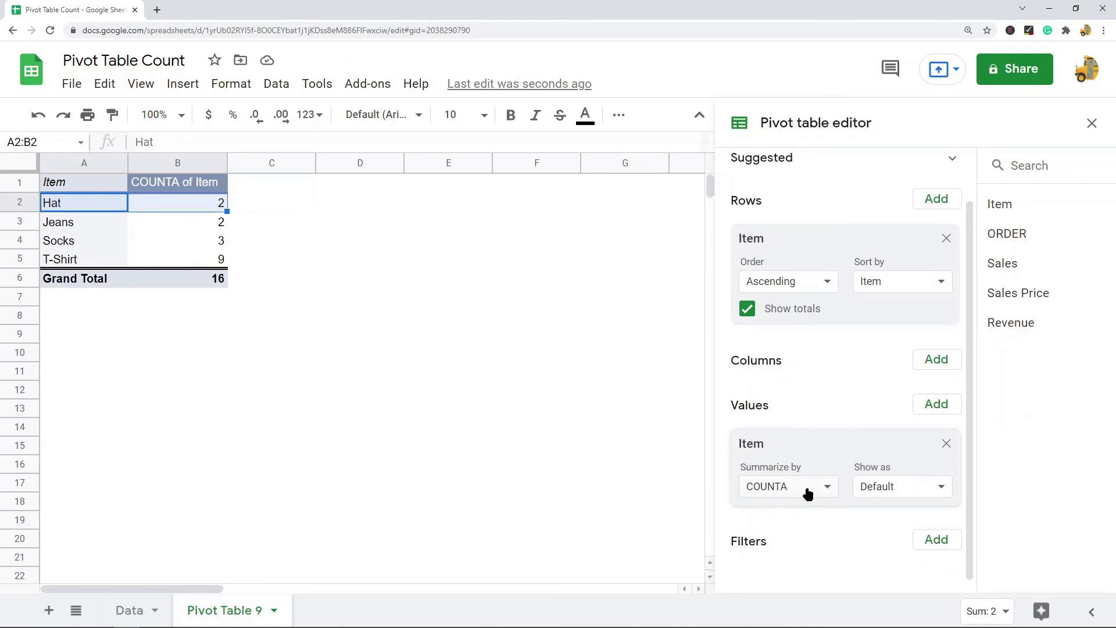
- Select the pivot's item labels and counts in A1:B6, then list the Item value's summary functions
left_click(90, 185)
left_click_drag(90, 185, 87, 285)
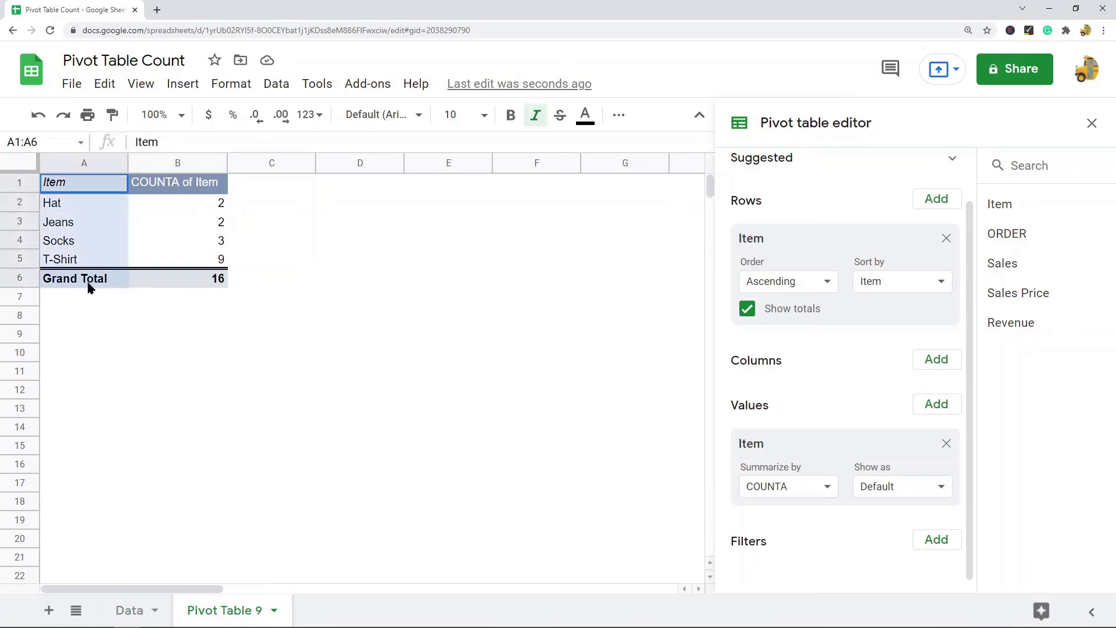
left_click_drag(194, 189, 200, 279)
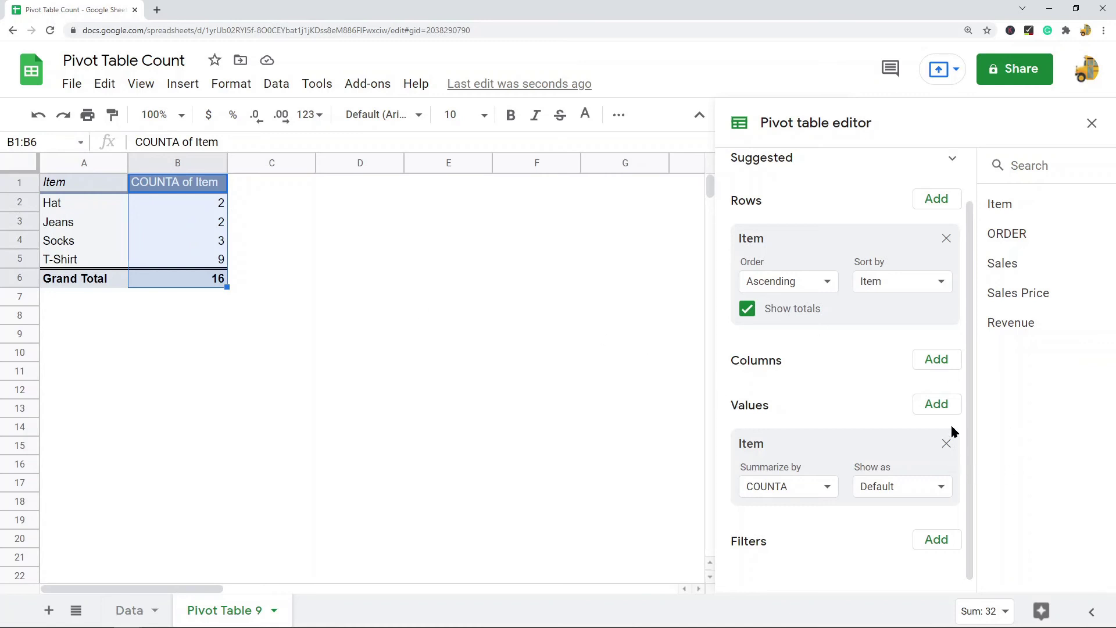
left_click(823, 487)
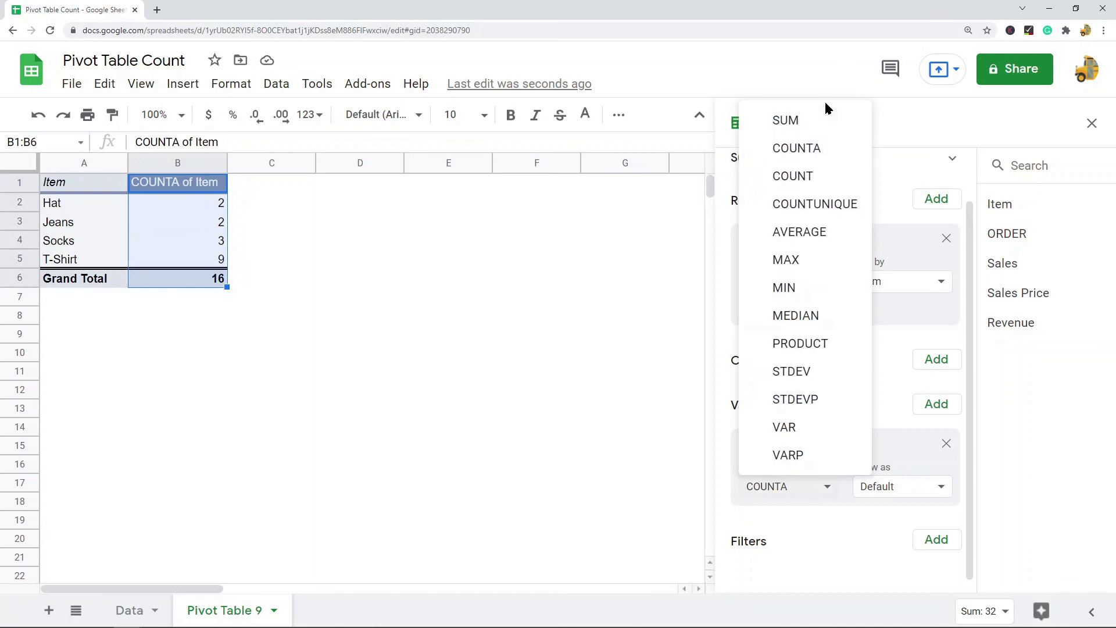